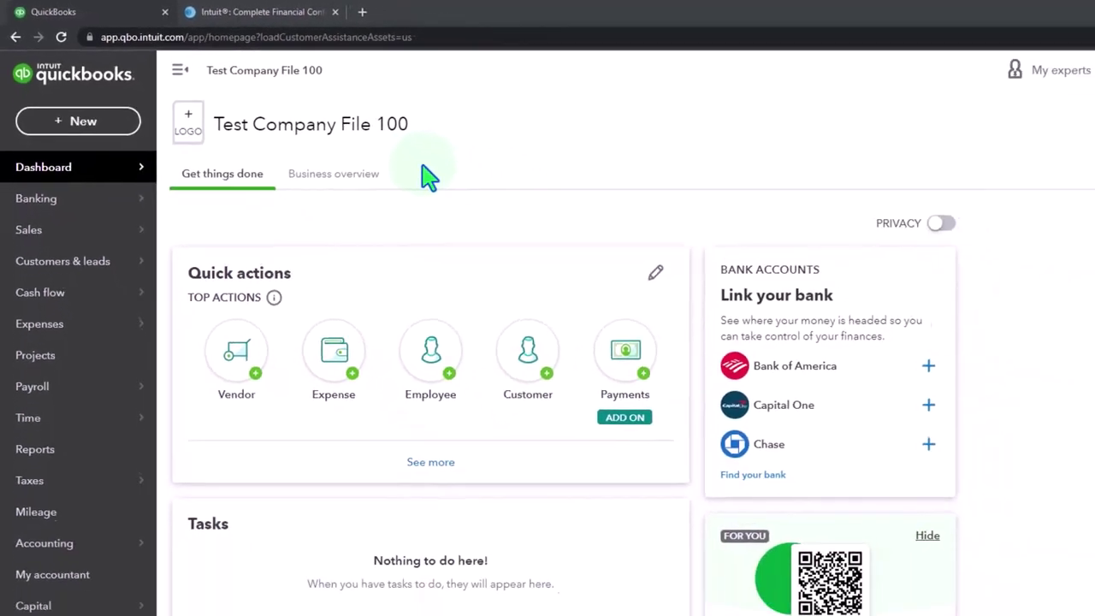
Switch to the browser tab showing the Intuit homepage at intuit.com
{"action": "left_click", "coordinate": [272, 15]}
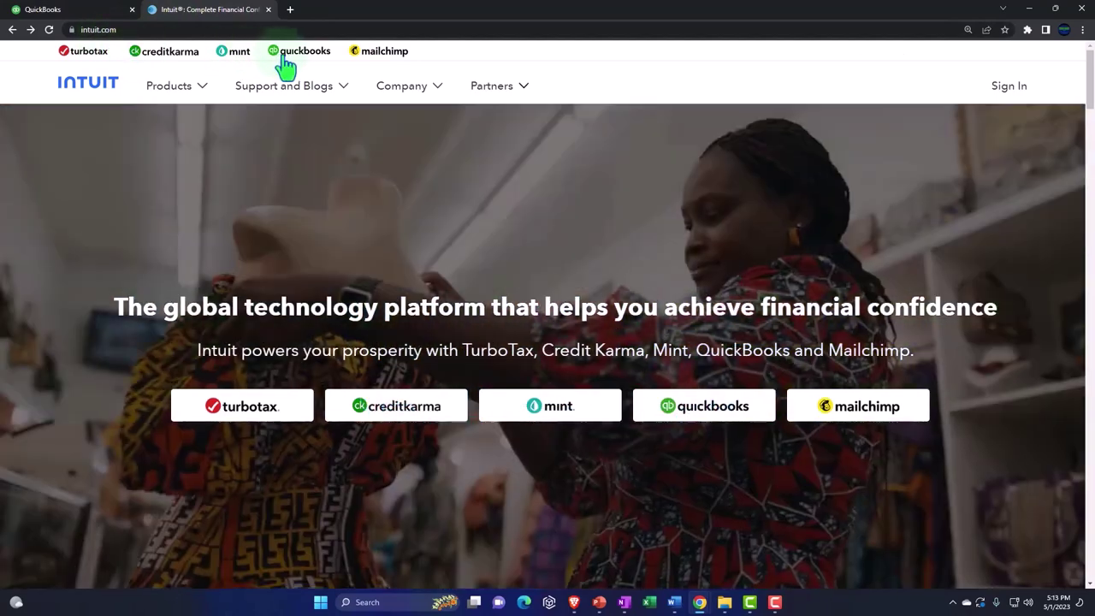
Go from intuit.com to the QuickBooks Online pricing page and drag the sample-company window over it
{"action": "left_click", "coordinate": [285, 55]}
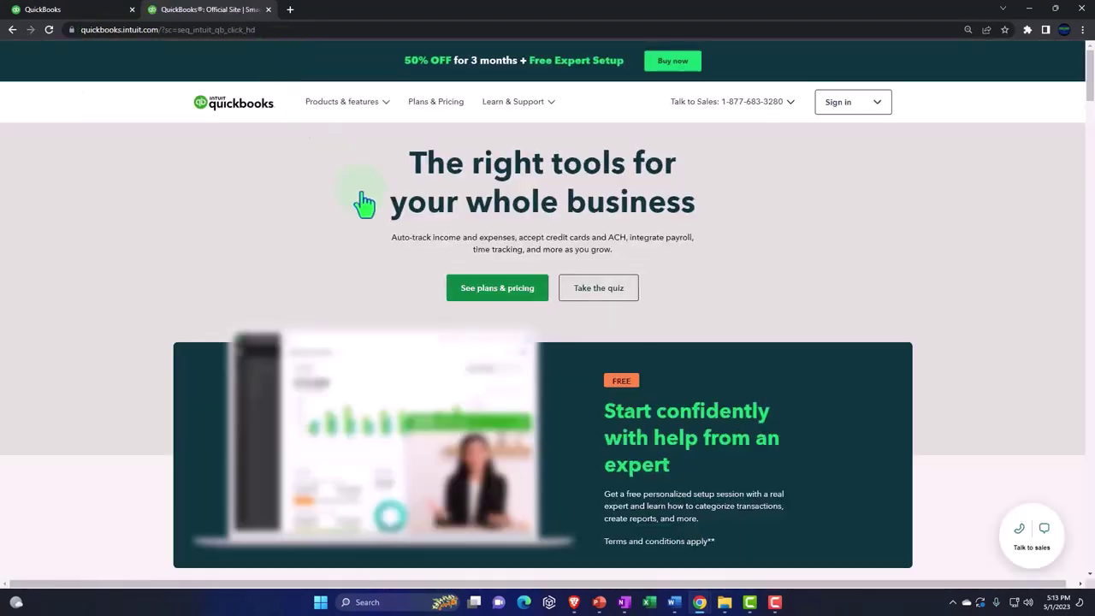
{"action": "scroll", "coordinate": [362, 289], "scroll_direction": "down", "scroll_amount": 20}
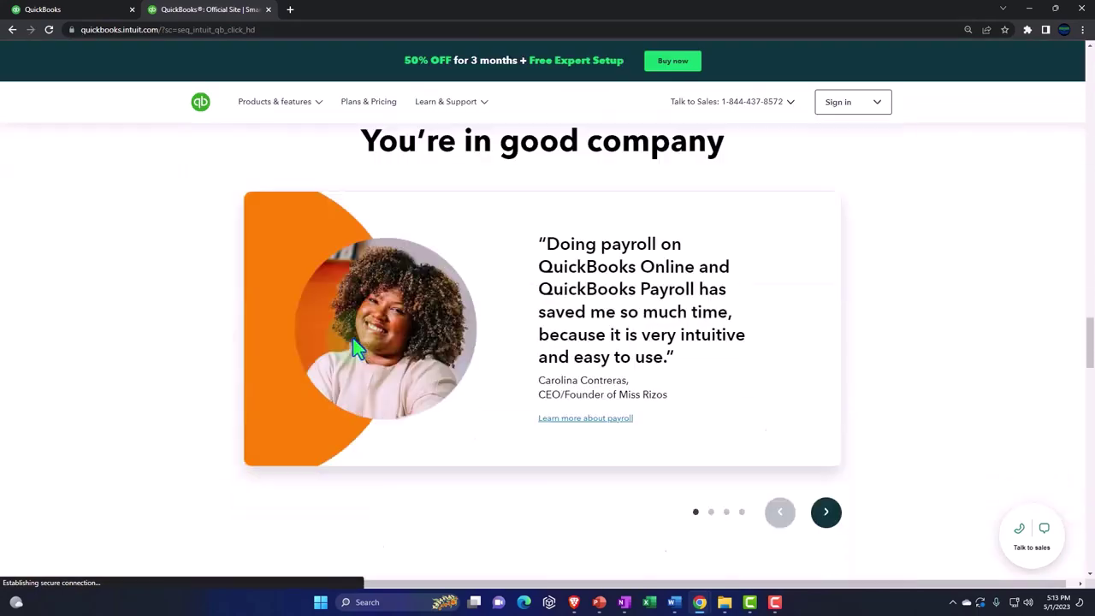
{"action": "scroll", "coordinate": [358, 347], "scroll_direction": "down", "scroll_amount": 20}
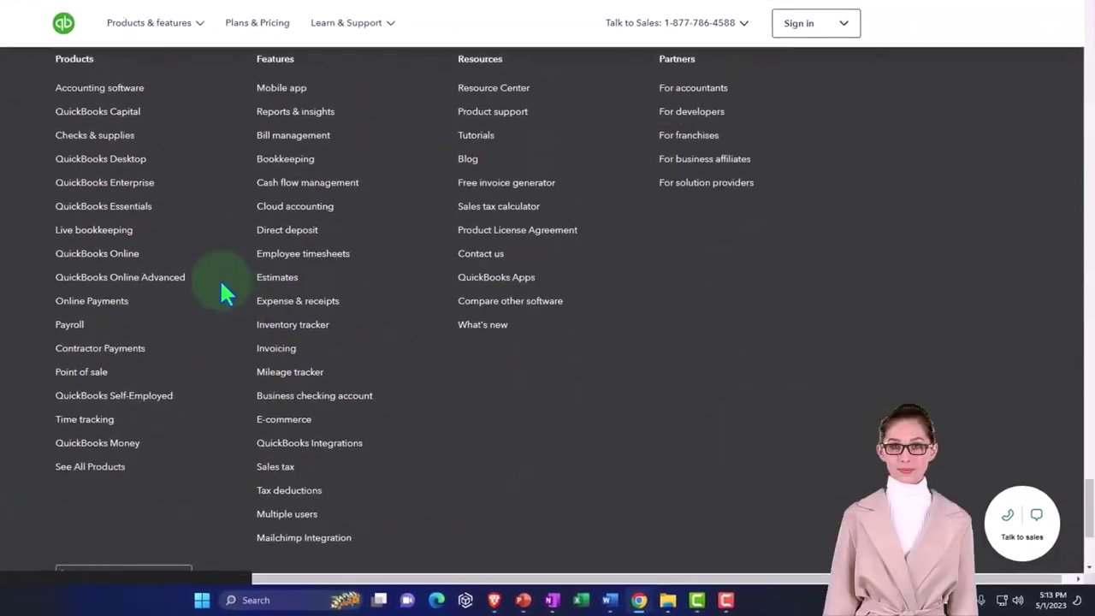
{"action": "scroll", "coordinate": [210, 279], "scroll_direction": "up", "scroll_amount": 2}
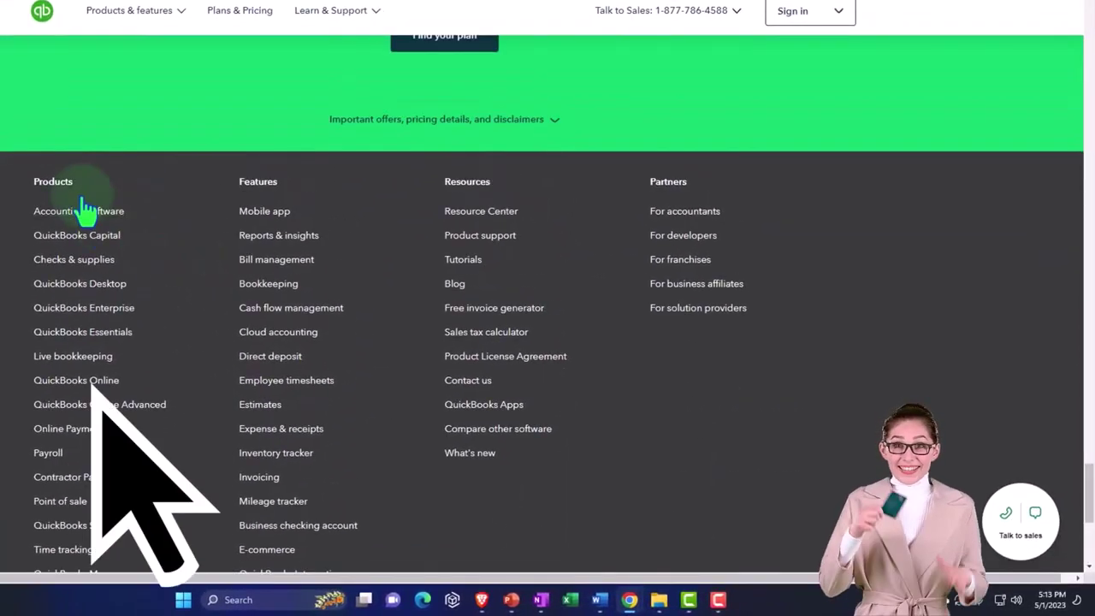
{"action": "left_click", "coordinate": [77, 385]}
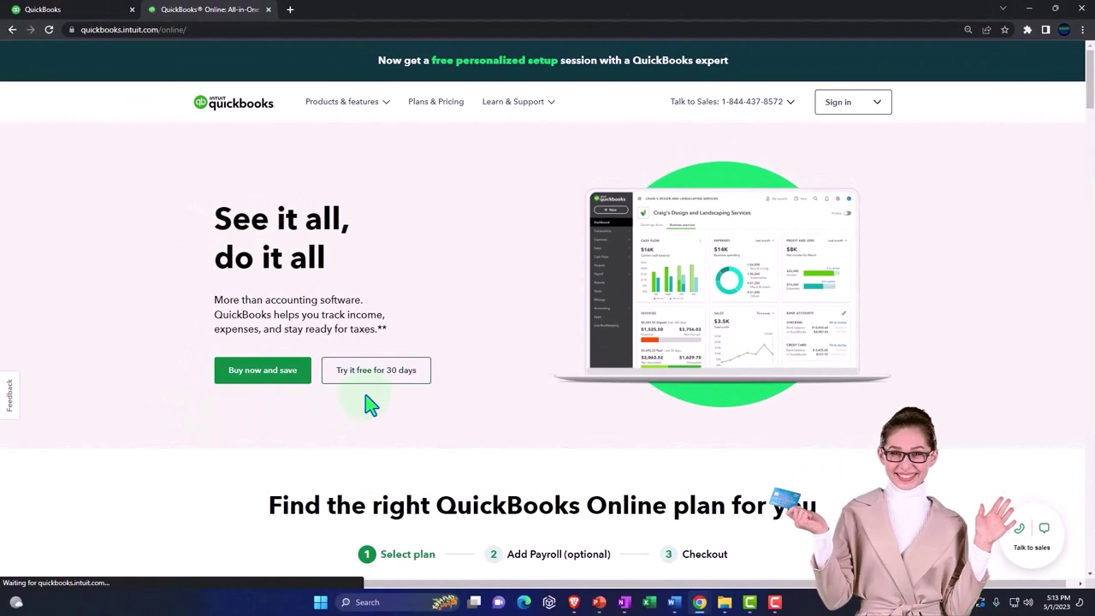
{"action": "scroll", "coordinate": [369, 404], "scroll_direction": "down", "scroll_amount": 3}
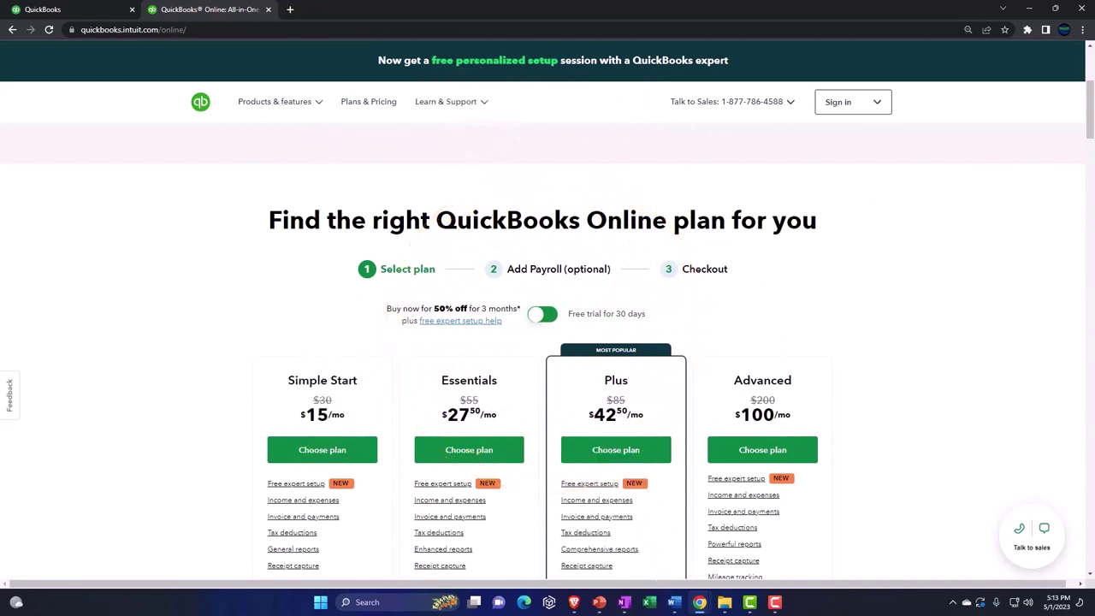
{"action": "left_click_drag", "start_coordinate": [1094, 163], "coordinate": [719, 163]}
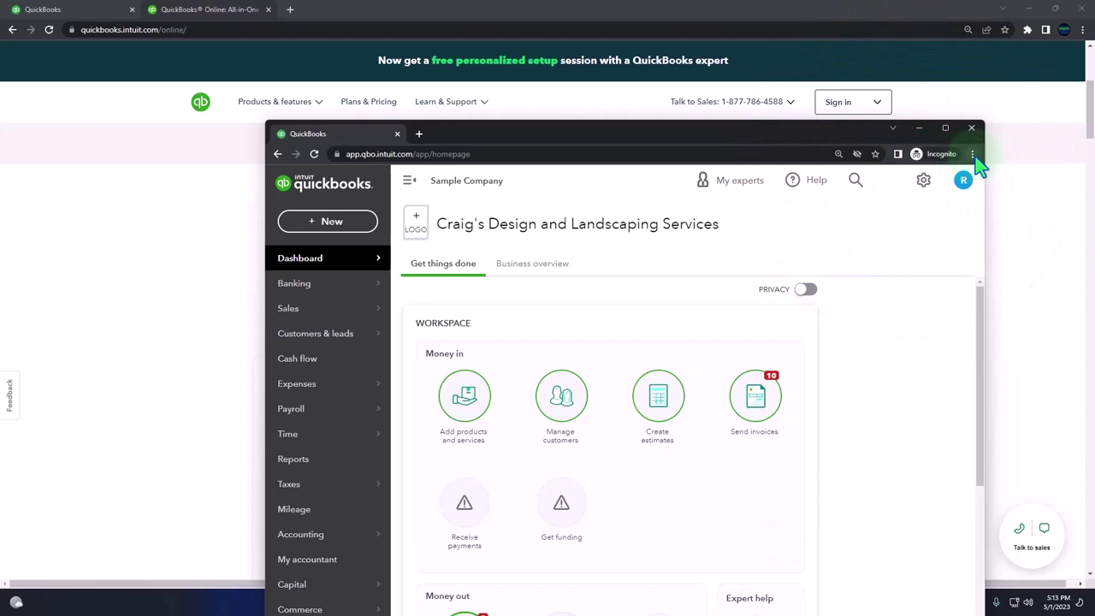
Open and dismiss Chrome's options menu, returning to the Test Company File 100 dashboard
{"action": "left_click", "coordinate": [973, 155]}
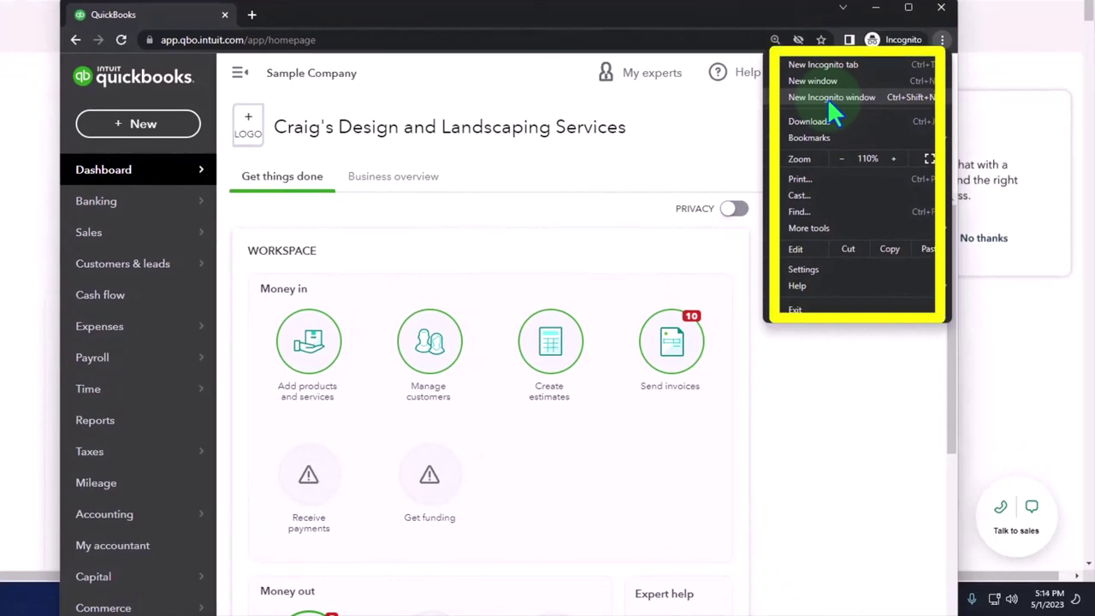
{"action": "left_click", "coordinate": [704, 161]}
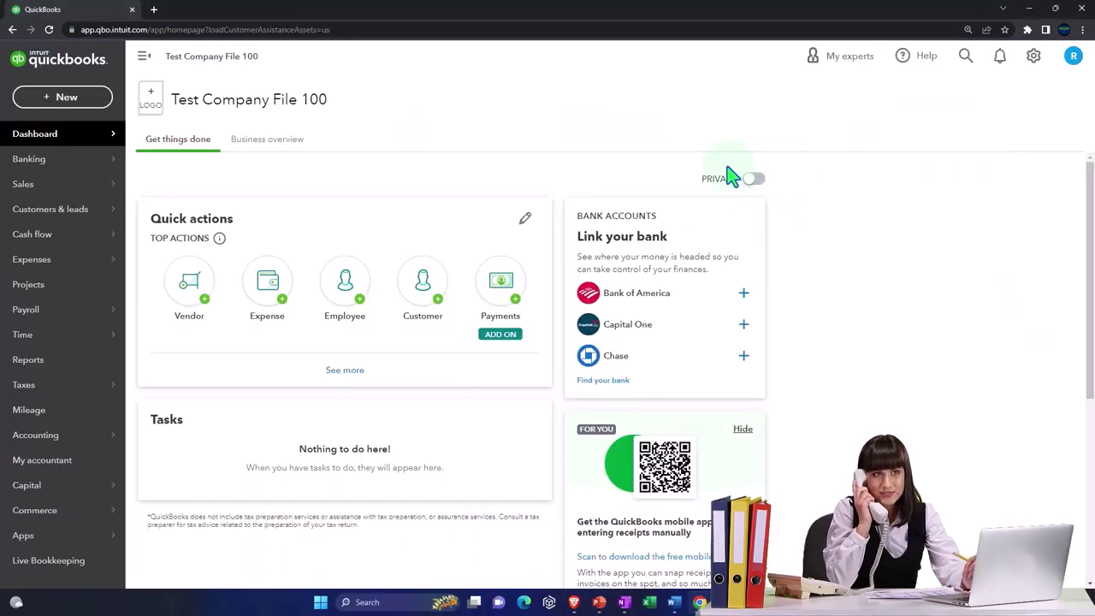
Switch Test Company File 100 to Business view from the settings gear
{"action": "left_click", "coordinate": [1034, 62]}
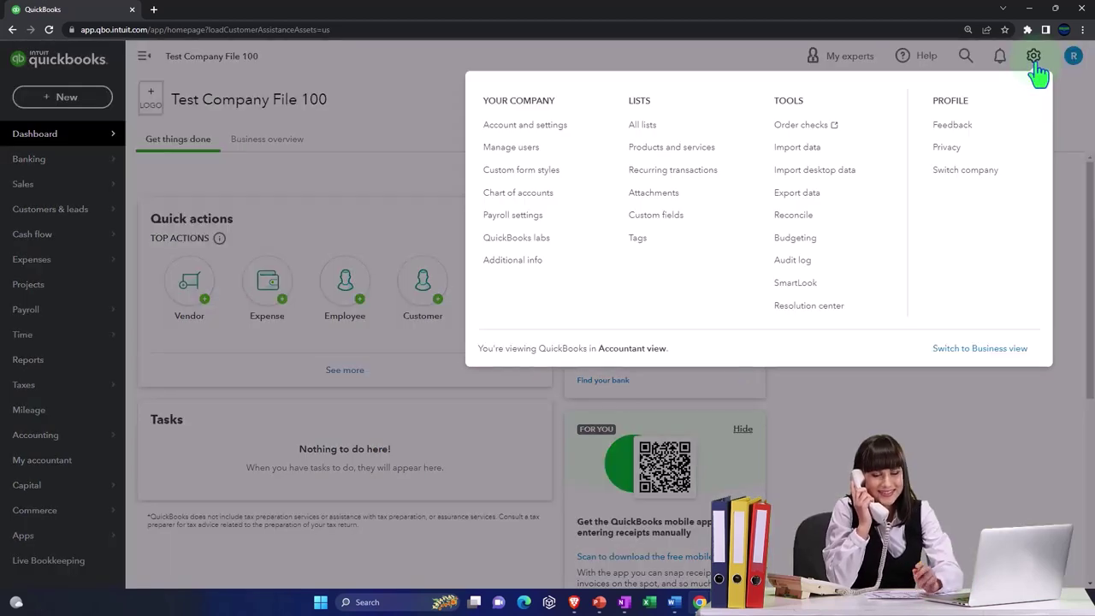
{"action": "left_click", "coordinate": [1006, 349]}
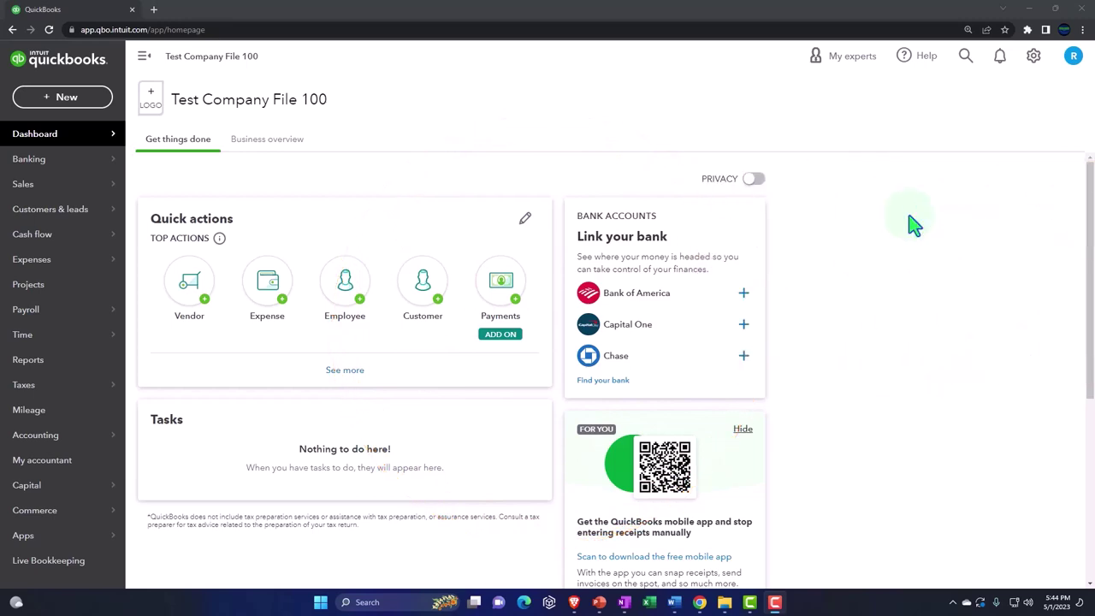
Go to Sales > Customers to list Customer 1, Customer 2 and Customer 3
{"action": "mouse_move", "coordinate": [22, 189]}
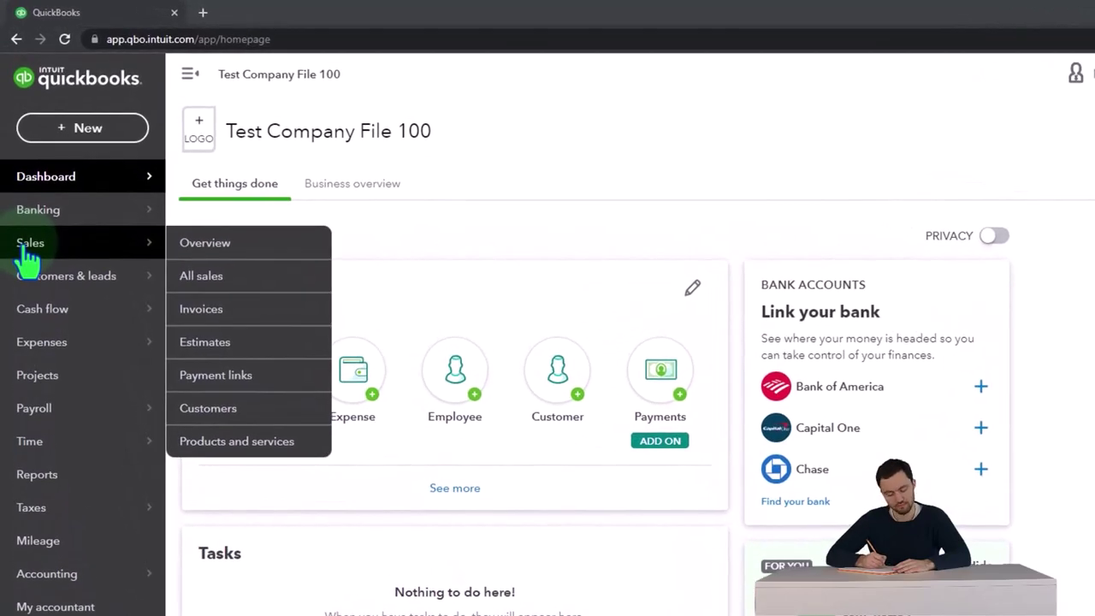
{"action": "left_click", "coordinate": [27, 250]}
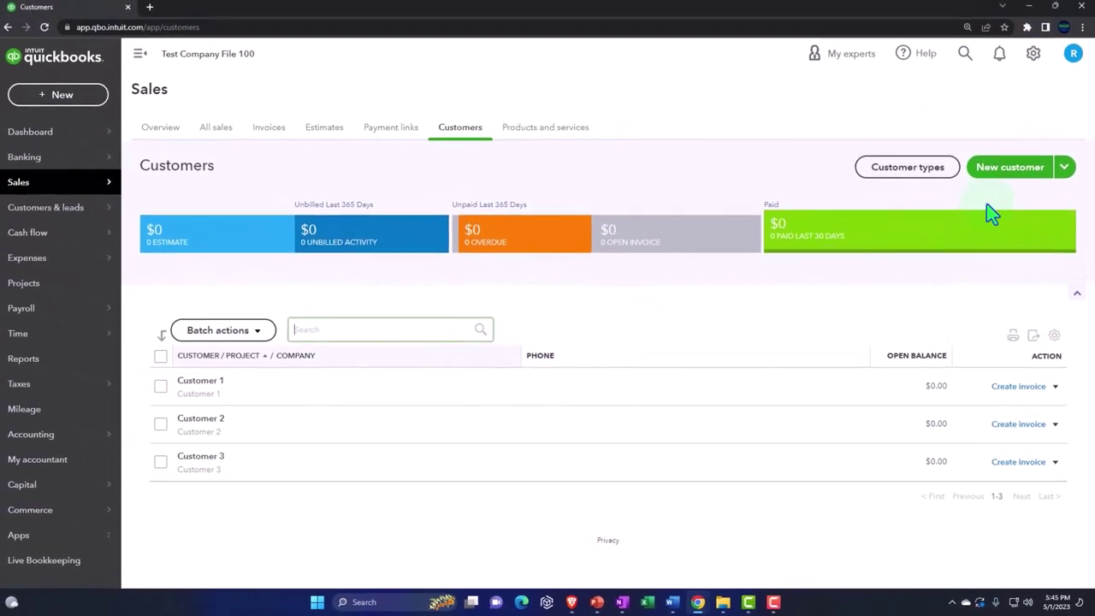
Start a new customer with company name 400, marked as a sub-customer of Customer 1
{"action": "left_click", "coordinate": [1001, 171]}
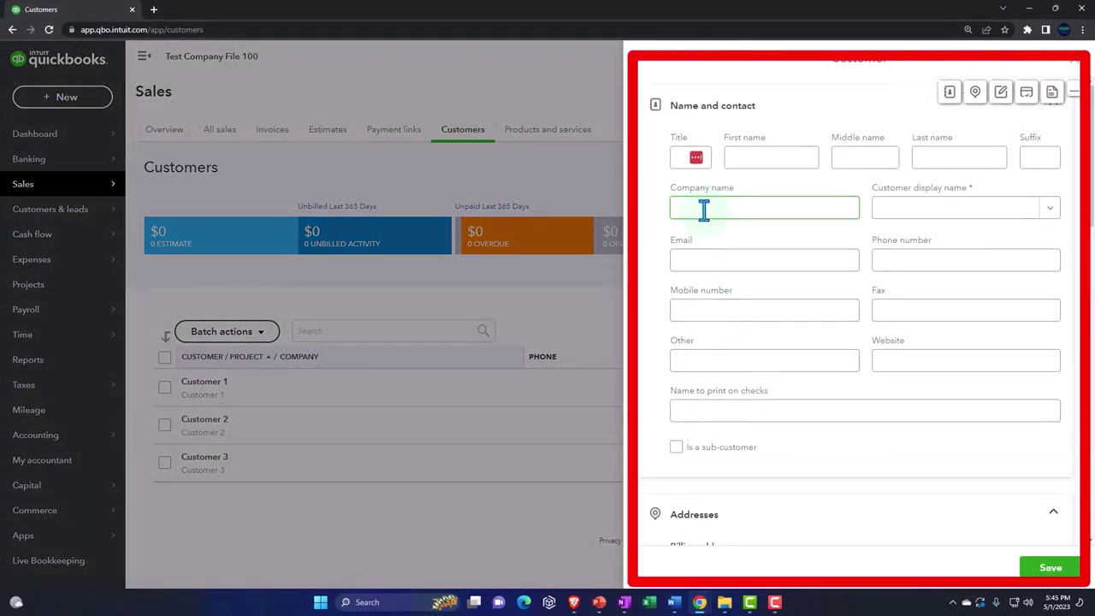
{"action": "left_click", "coordinate": [676, 448]}
{"action": "scroll", "coordinate": [685, 449], "scroll_direction": "down", "scroll_amount": 2}
{"action": "left_click", "coordinate": [816, 381]}
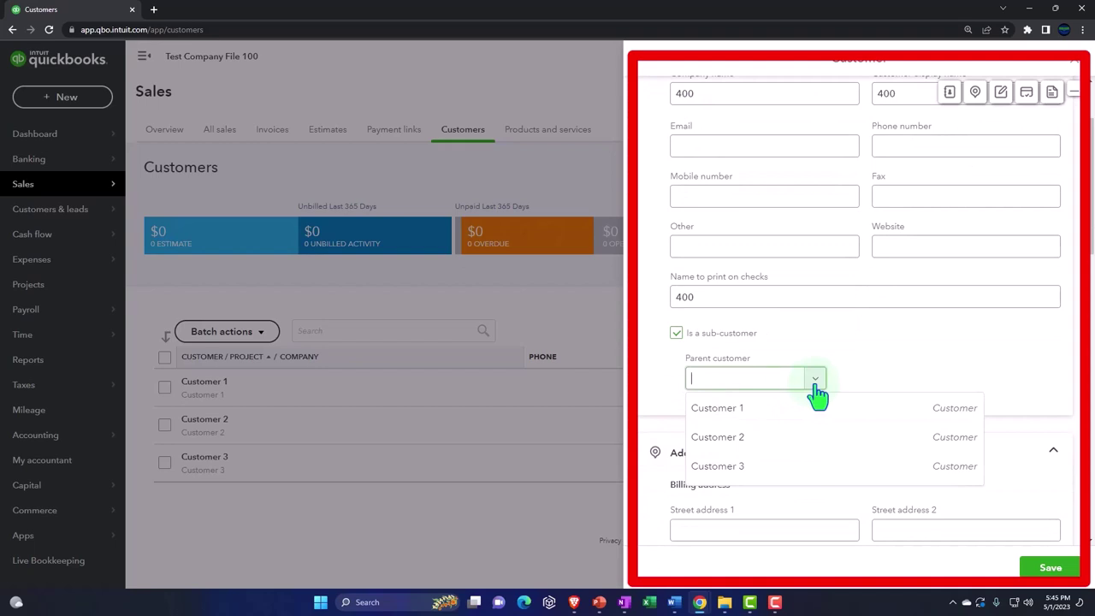
{"action": "left_click", "coordinate": [735, 411]}
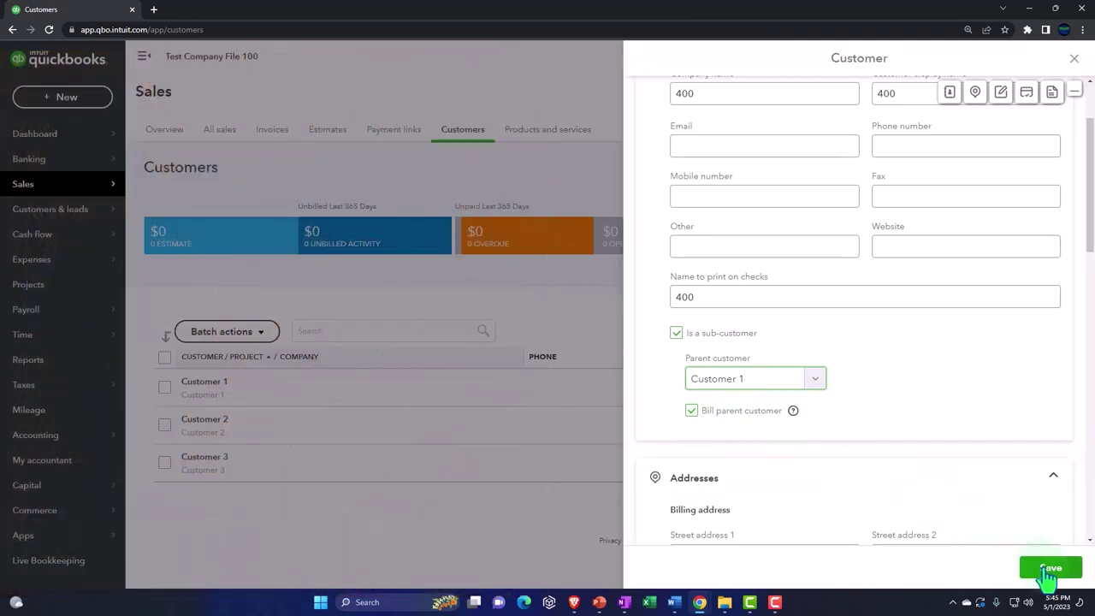
Save customer 400 and return to the Customers list, where it sits under Customer 1
{"action": "left_click", "coordinate": [1048, 569]}
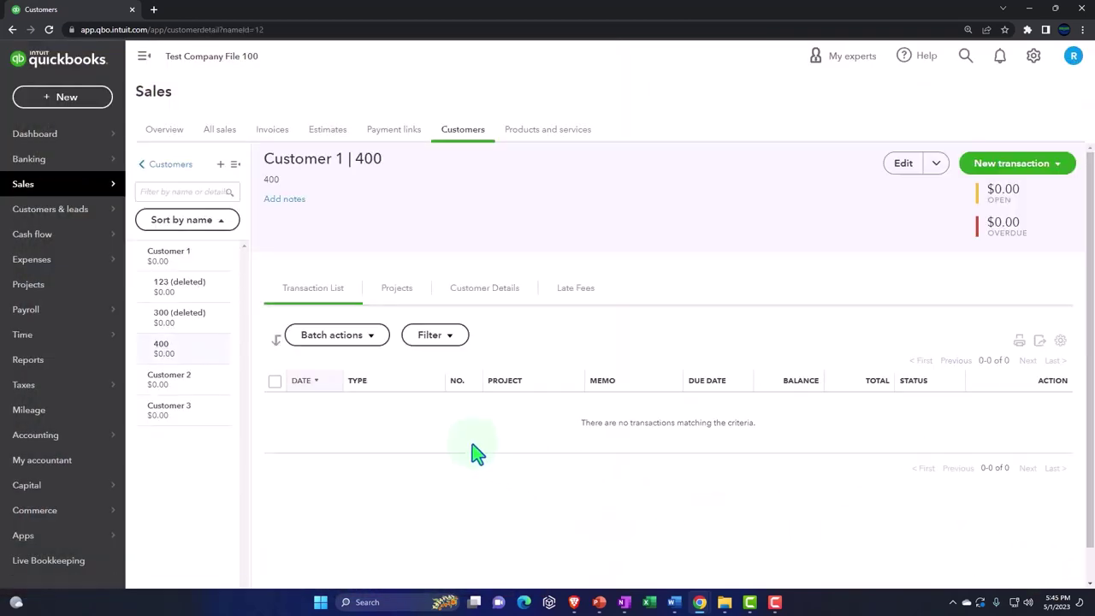
{"action": "left_click", "coordinate": [158, 168]}
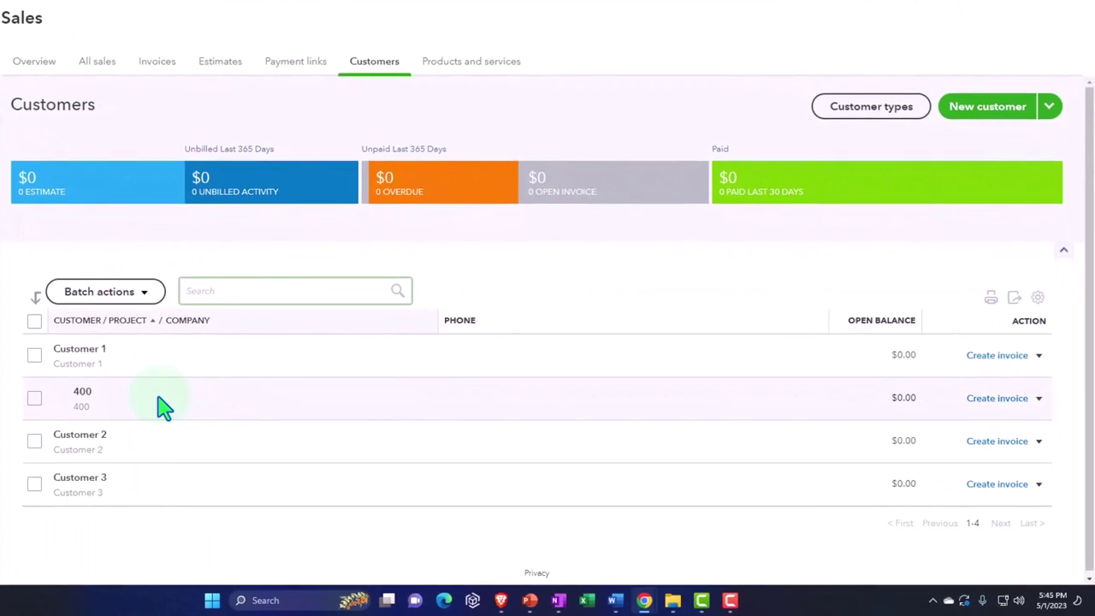
{"action": "left_click", "coordinate": [144, 398]}
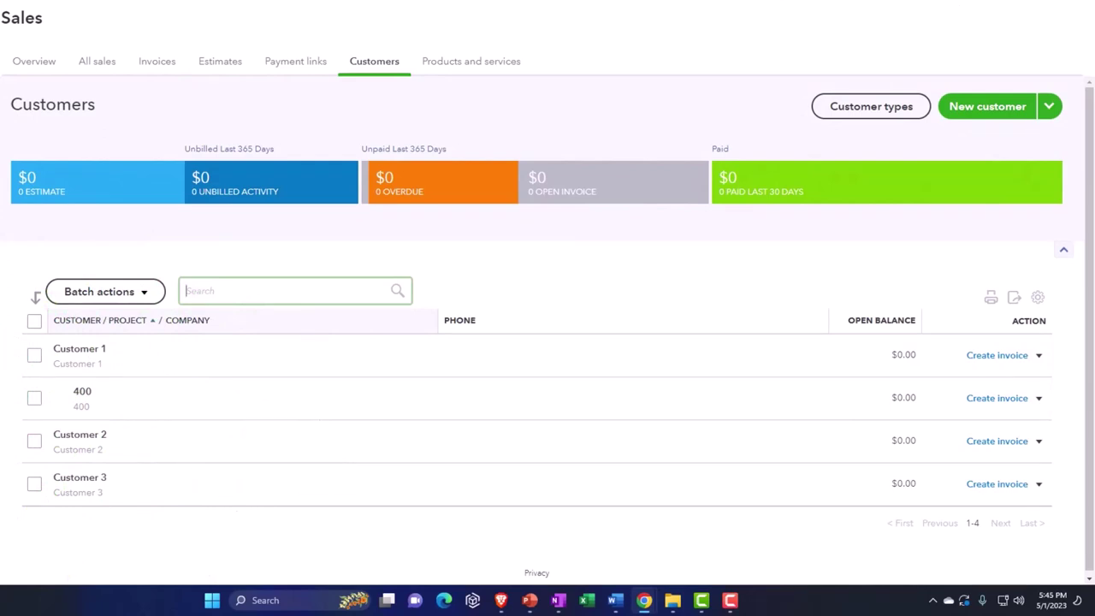
{"action": "left_click", "coordinate": [144, 399]}
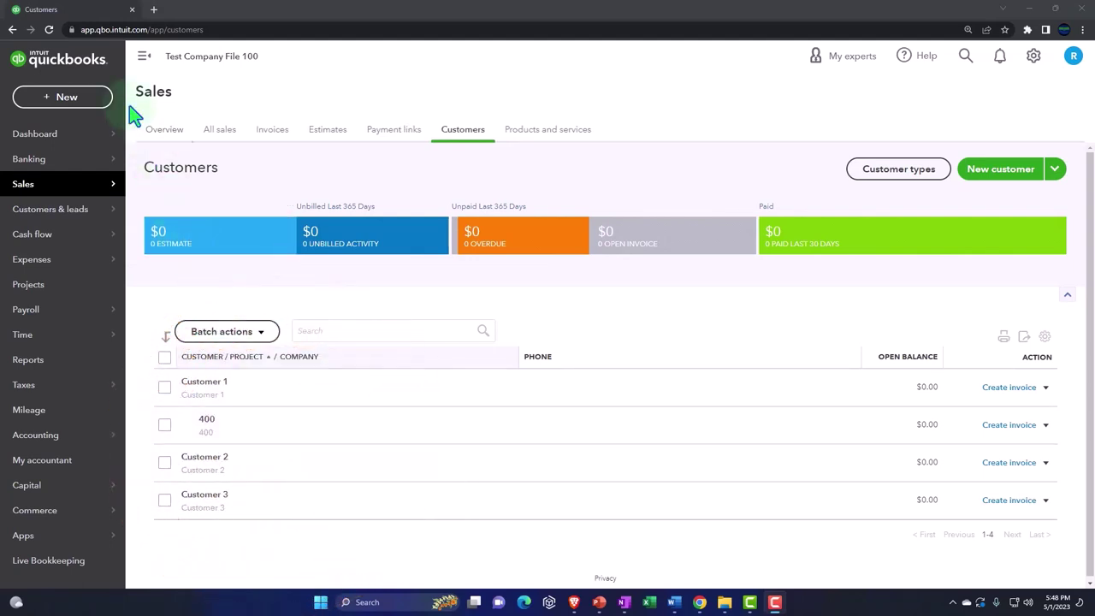
In a duplicated tab, run the Profit and Loss report for 01/01/2023 to 12/31/2023
{"action": "right_click", "coordinate": [103, 17]}
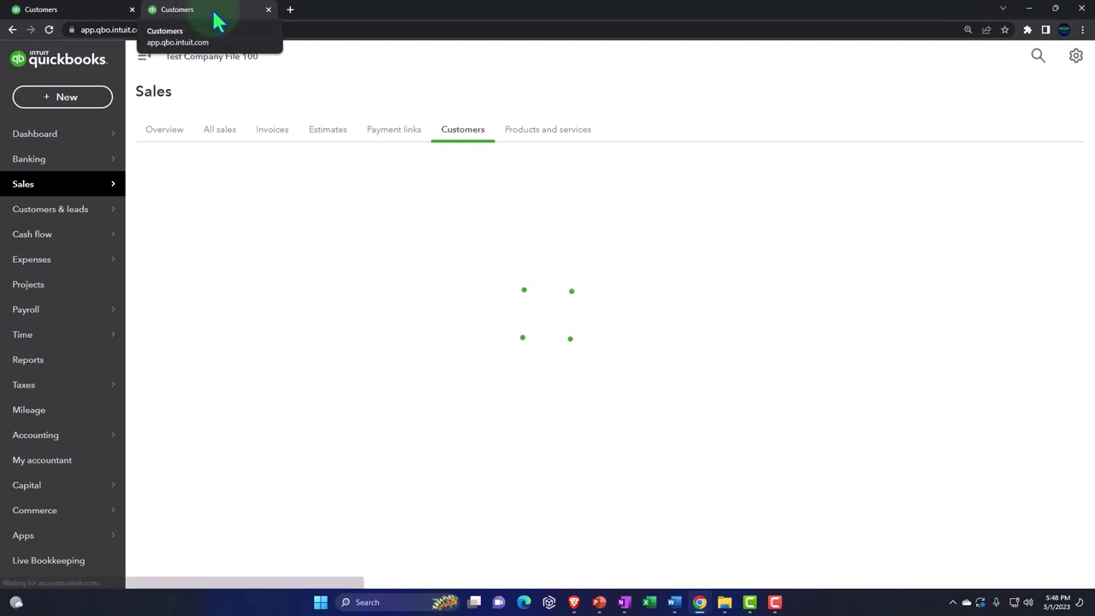
{"action": "left_click", "coordinate": [42, 371]}
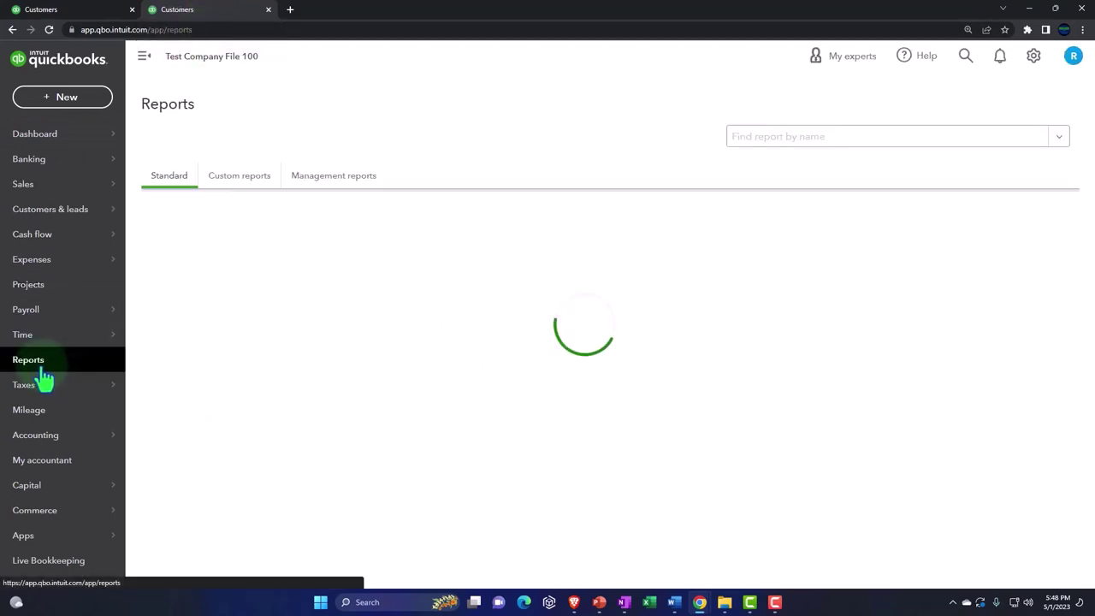
{"action": "left_click", "coordinate": [224, 326]}
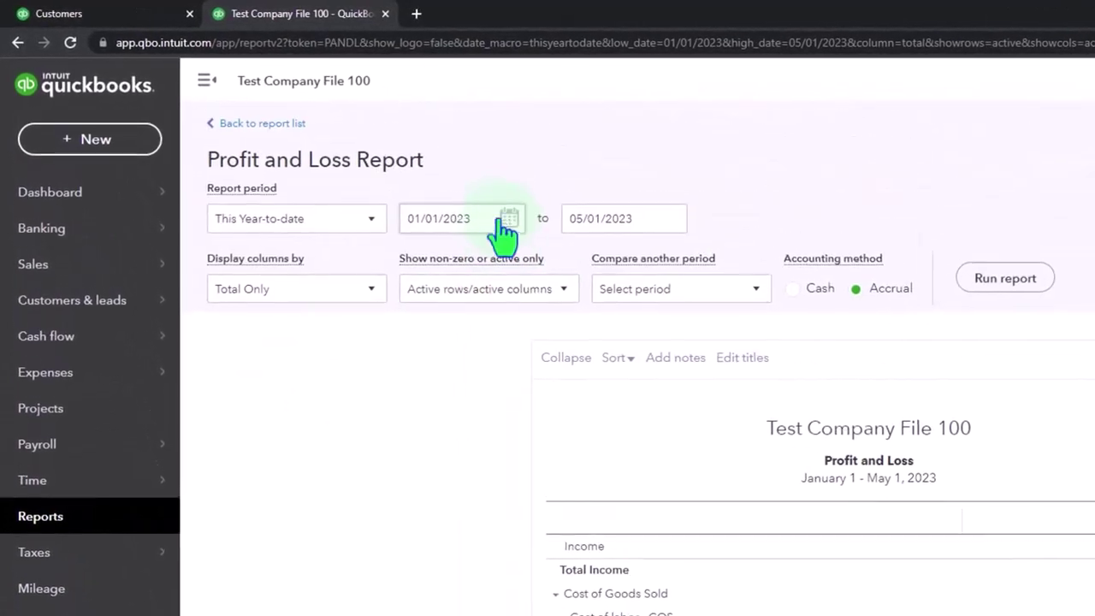
{"action": "type", "text": "01/01/2023"}
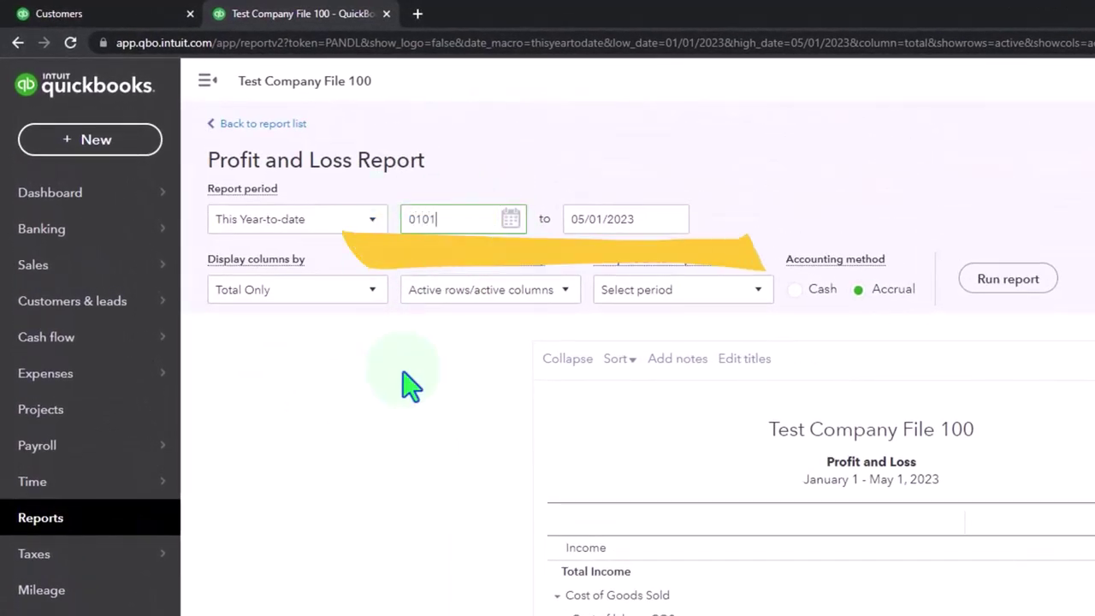
{"action": "key", "text": "Tab"}
{"action": "type", "text": "123123"}
{"action": "key", "text": "Tab"}
{"action": "left_click", "coordinate": [1012, 274]}
Set Display columns by to Customers and rerun the report
{"action": "scroll", "coordinate": [890, 287], "scroll_direction": "down", "scroll_amount": 2}
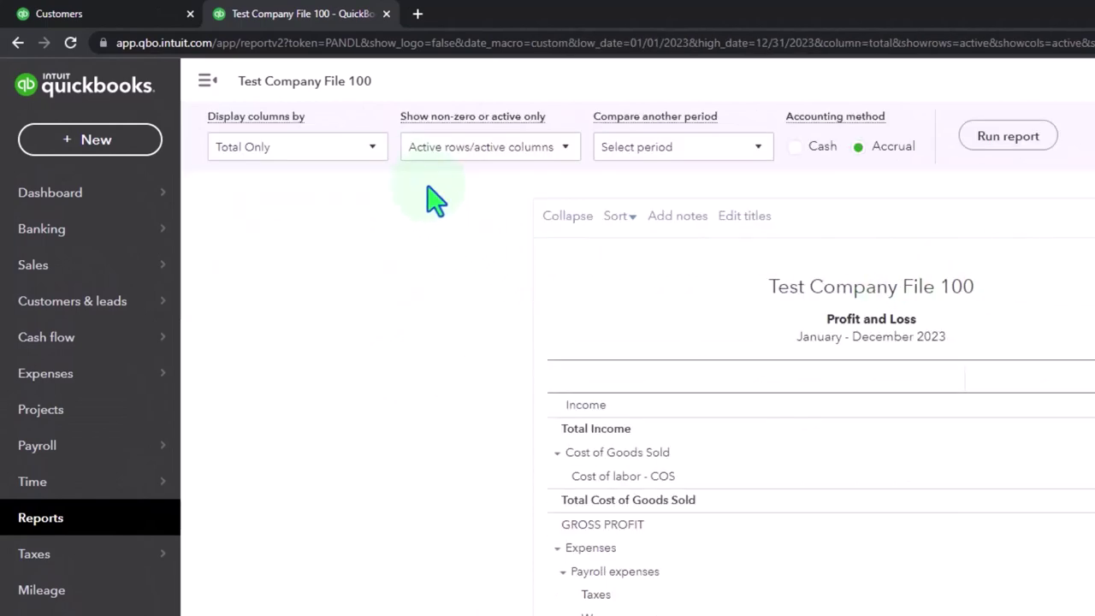
{"action": "left_click", "coordinate": [372, 148]}
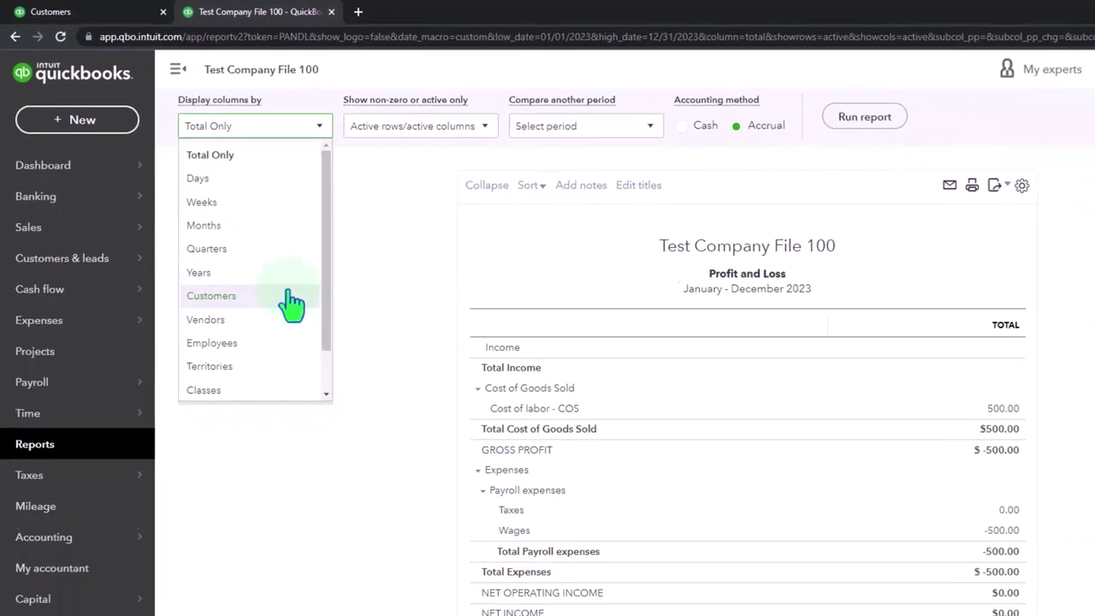
{"action": "left_click", "coordinate": [237, 333]}
{"action": "left_click", "coordinate": [972, 131]}
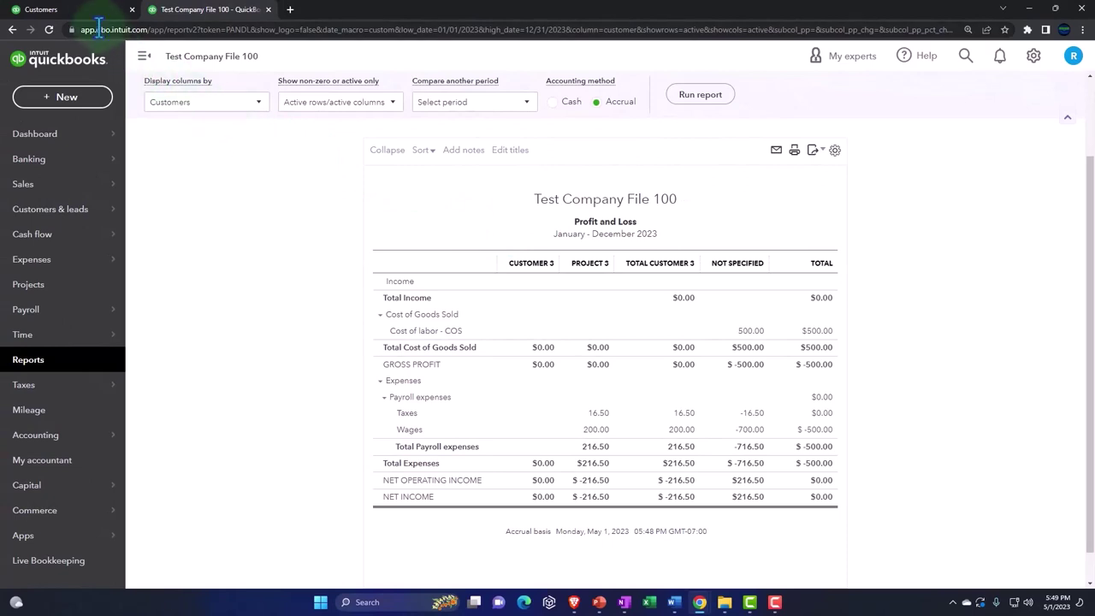
Return to the Customers tab and start a new blank invoice (#1078) to check its Class column
{"action": "left_click", "coordinate": [88, 17]}
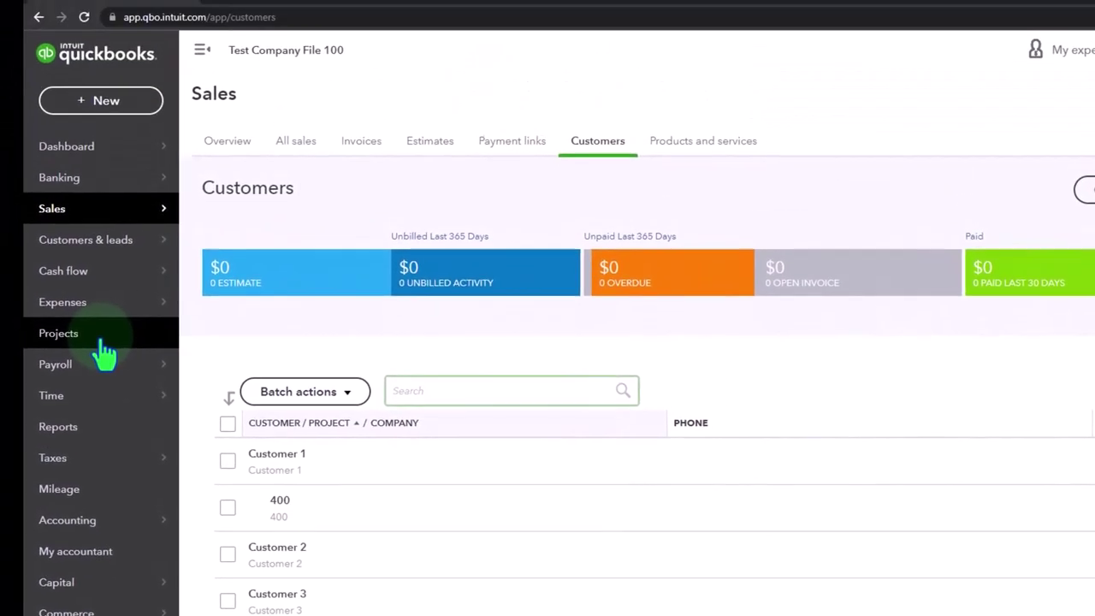
{"action": "left_click", "coordinate": [109, 114]}
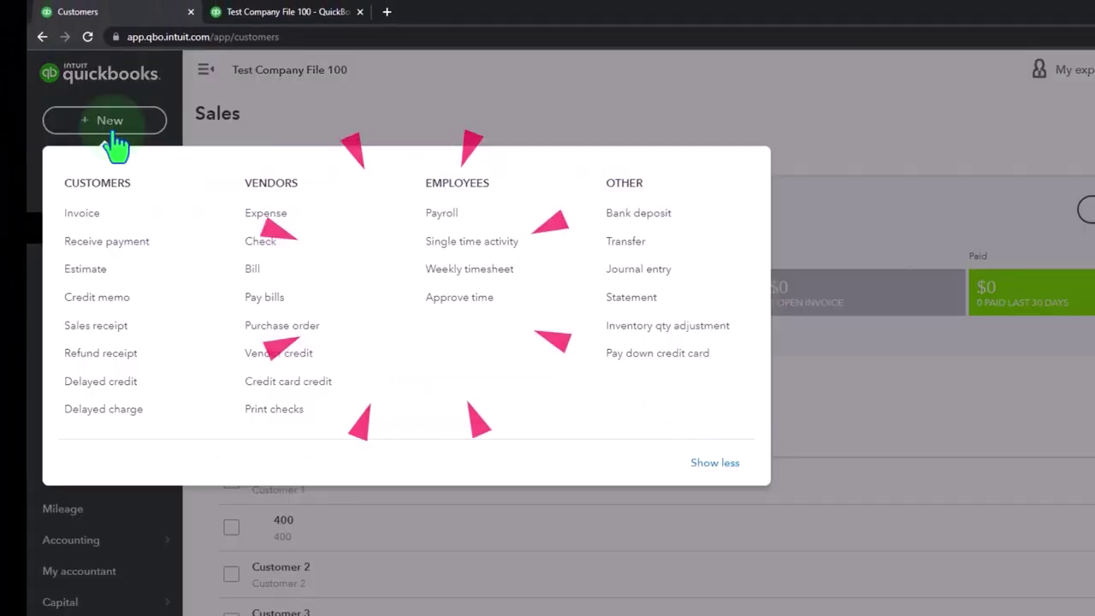
{"action": "left_click", "coordinate": [85, 215]}
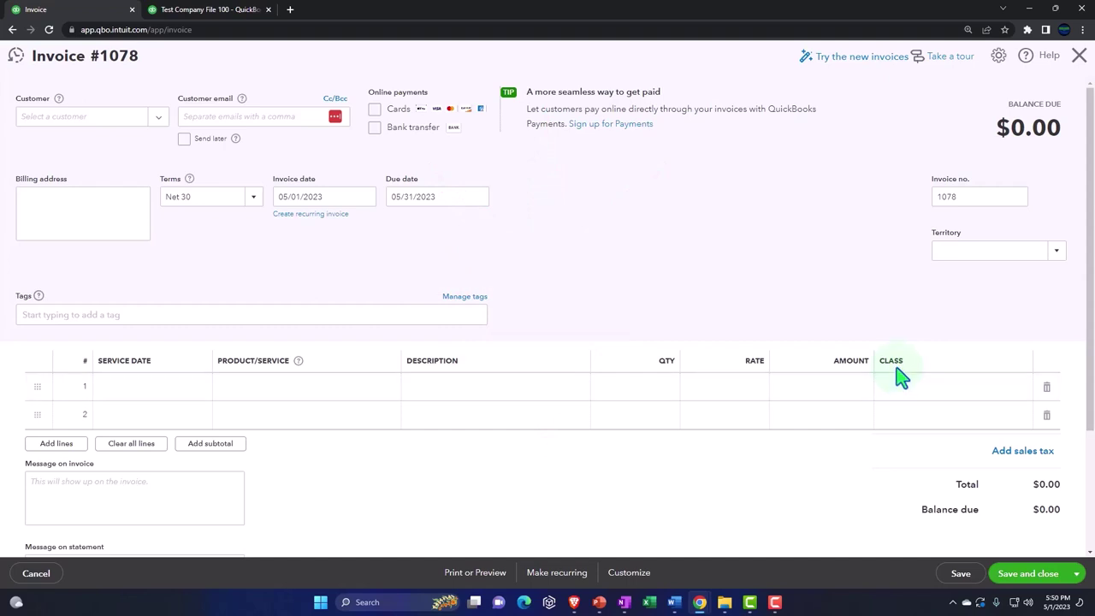
Close the invoice unsaved, then under Advanced > Categories turn Track locations off, keeping Track classes on
{"action": "left_click", "coordinate": [1079, 55]}
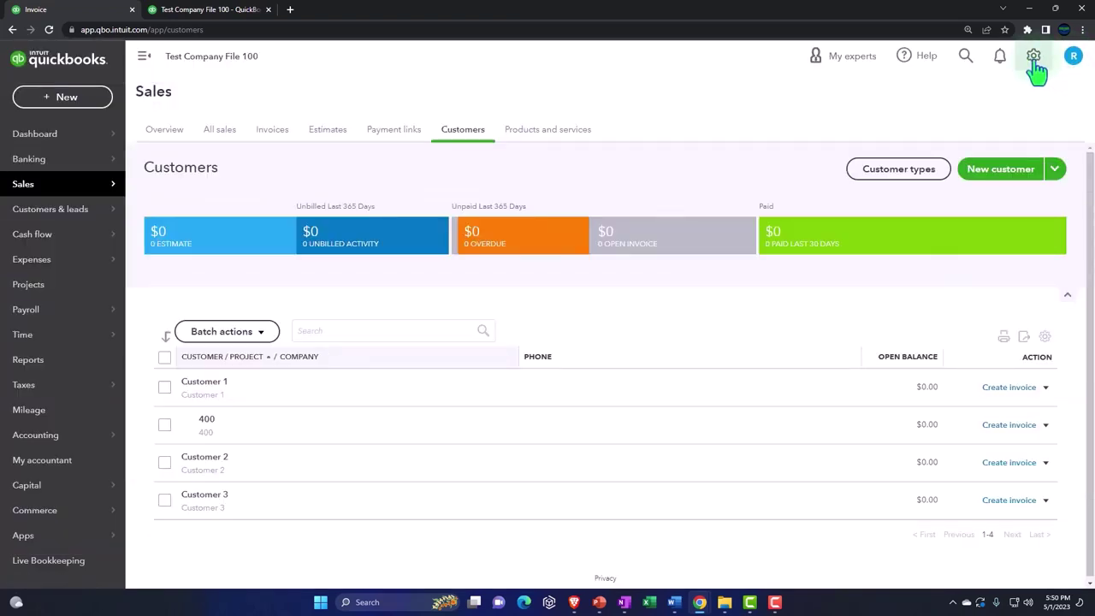
{"action": "left_click", "coordinate": [1033, 58]}
{"action": "left_click", "coordinate": [554, 128]}
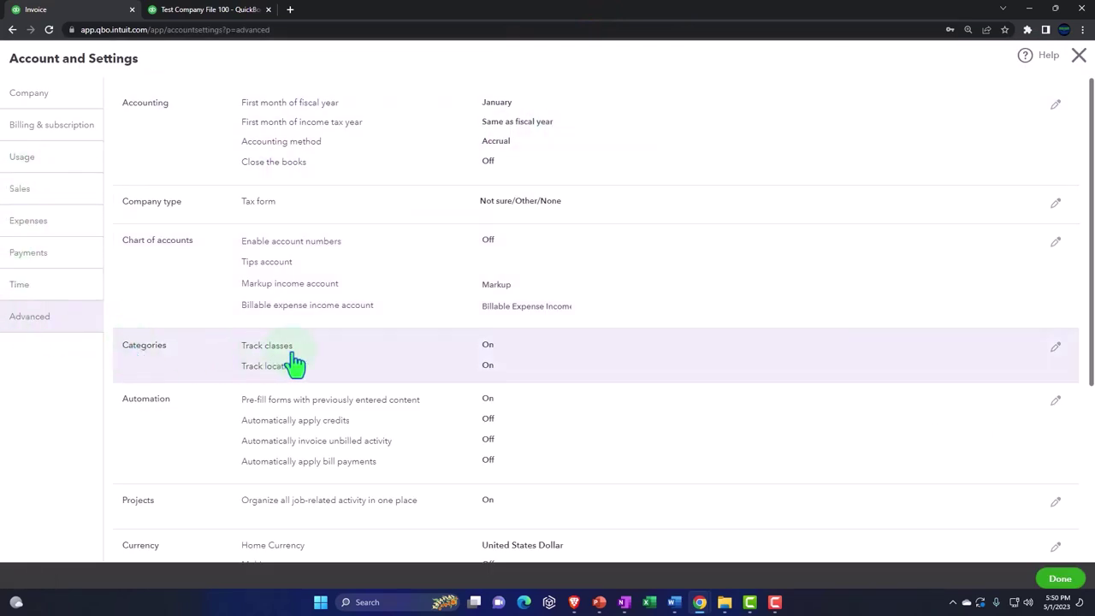
{"action": "left_click", "coordinate": [1018, 366]}
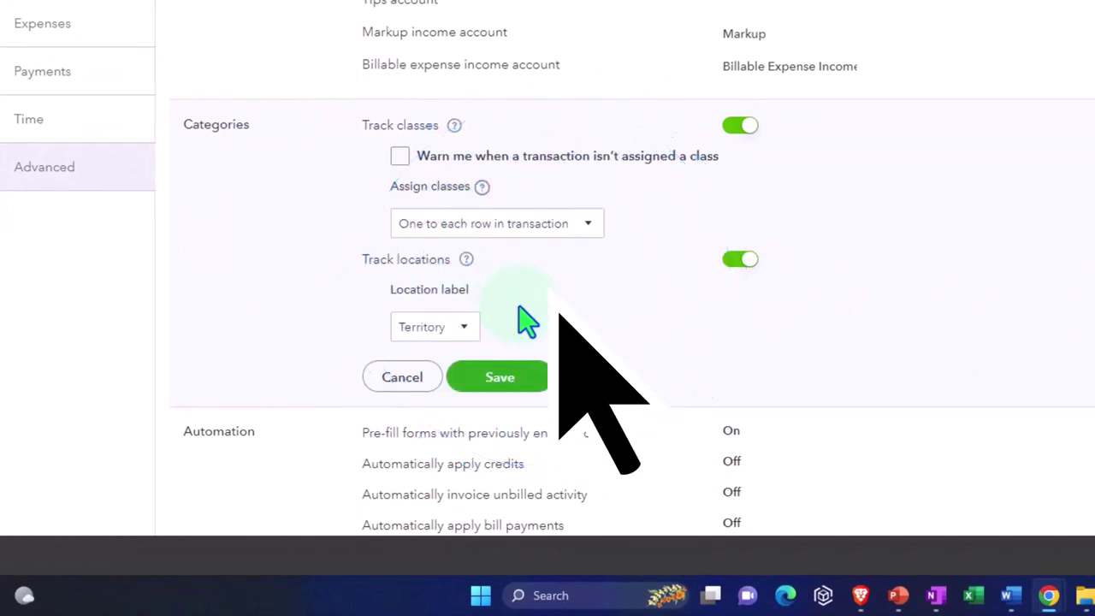
{"action": "left_click", "coordinate": [740, 260]}
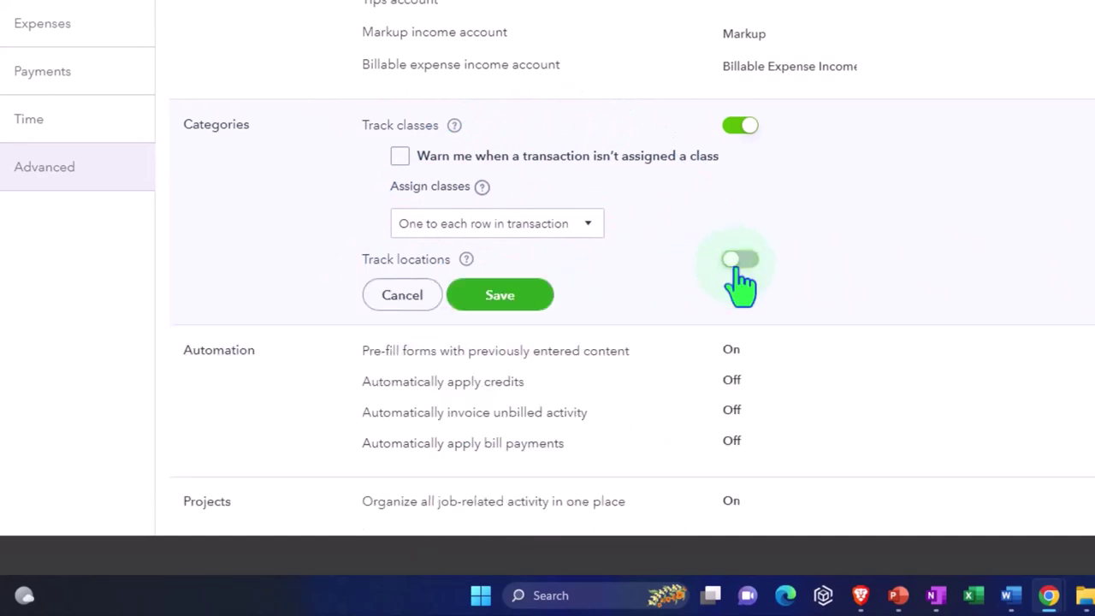